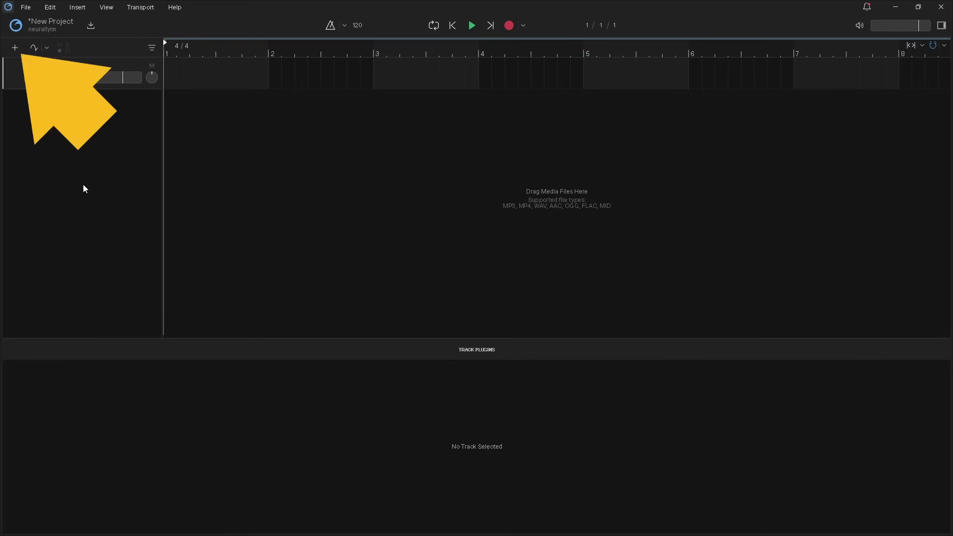
- Add a Sampler track and load gutar clean.wav from the Data (D:) drive into its sampler
left_click(15, 48)
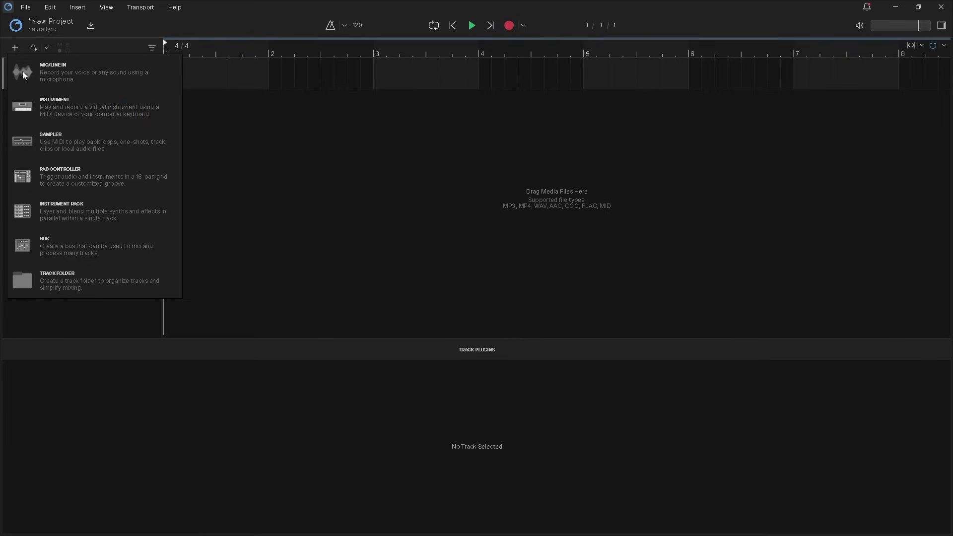
left_click(53, 142)
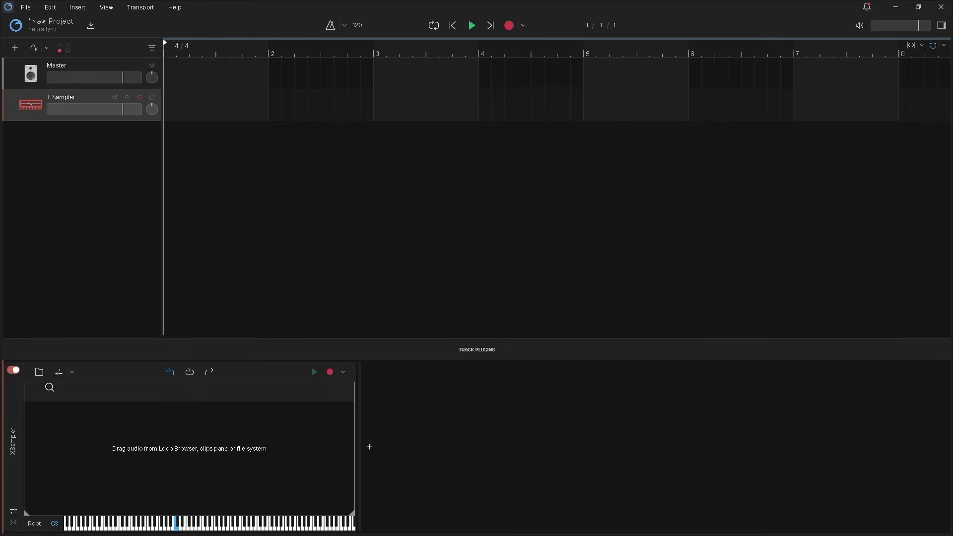
left_click(39, 372)
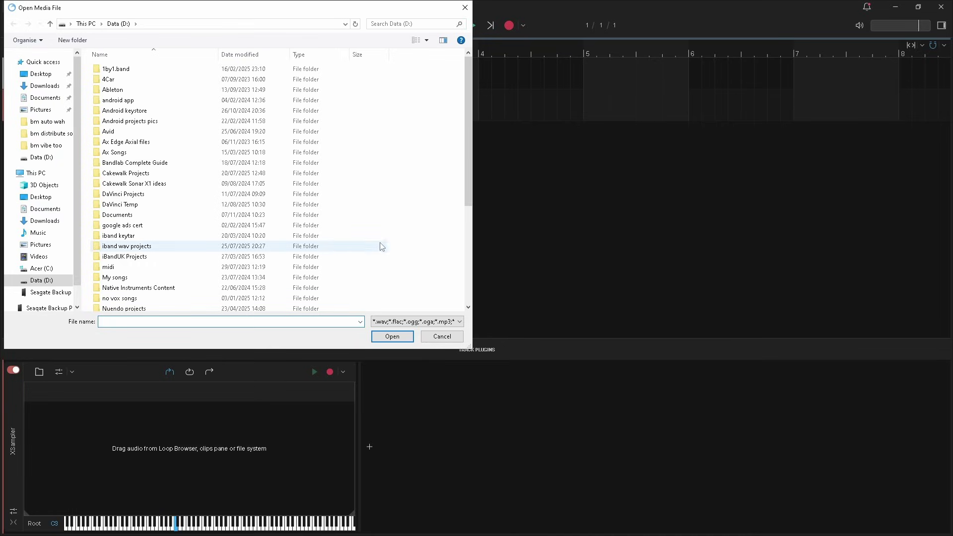
left_click(467, 301)
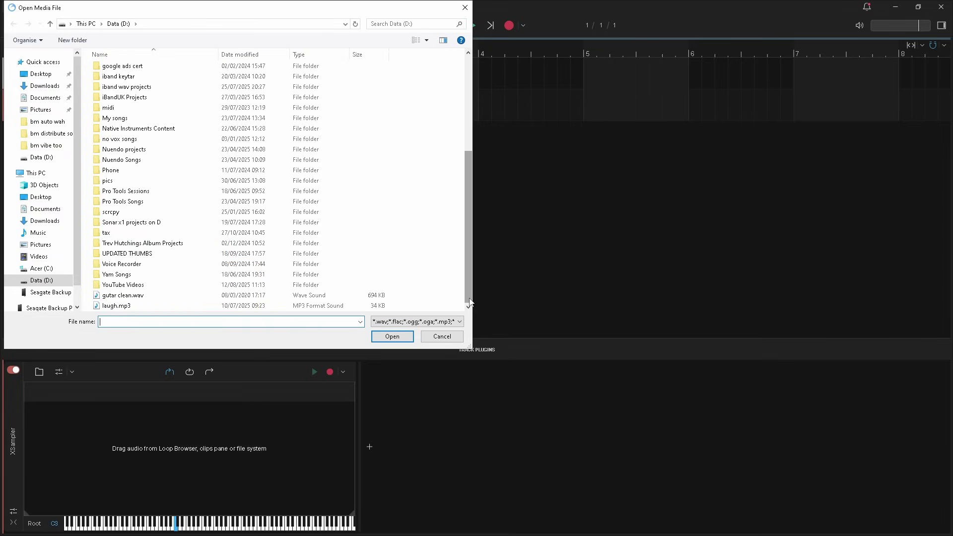
double_click(139, 296)
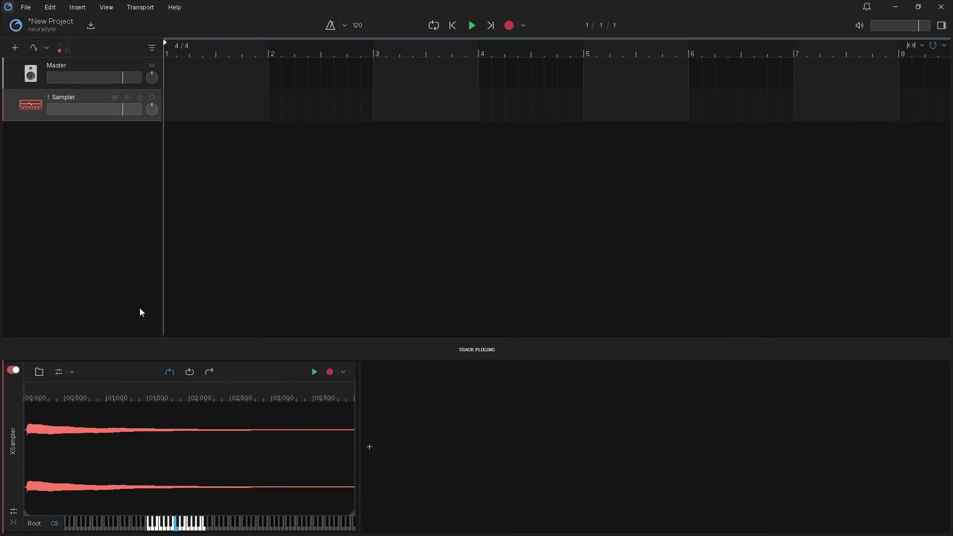
- Audition the loaded guitar sample on the C3 root note and on lower and higher keys across its playable range
left_click(176, 530)
left_click(161, 528)
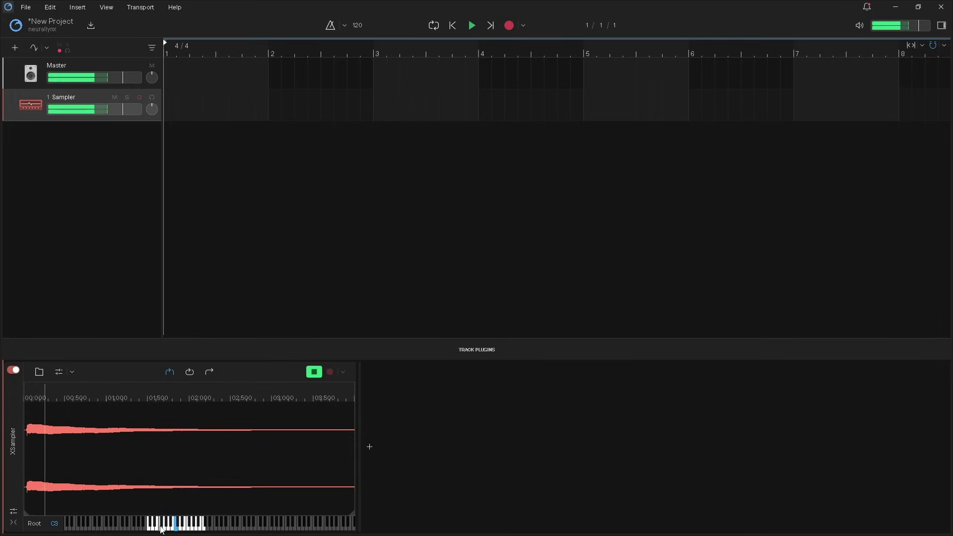
left_click(172, 528)
left_click(187, 527)
left_click(204, 529)
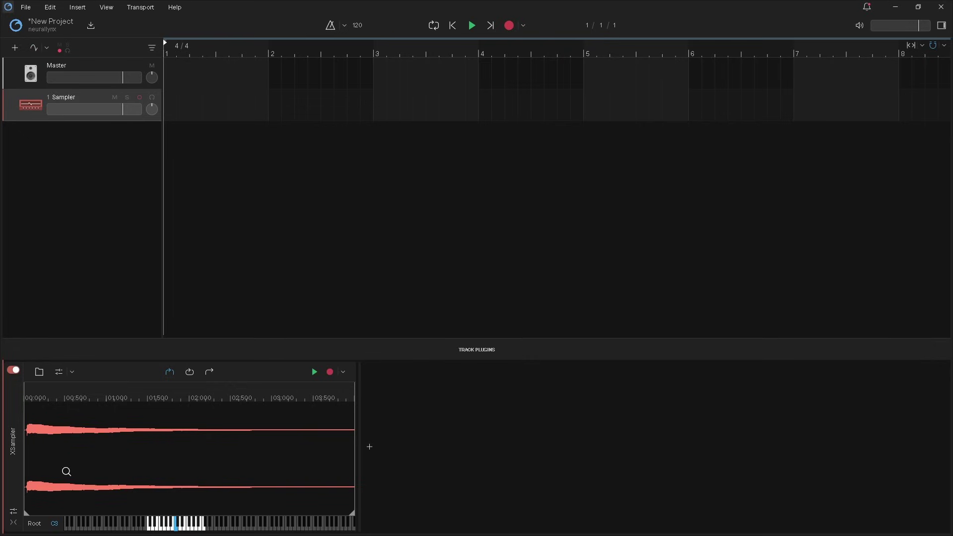
- Trim the sample's start to the beginning of the waveform and its end to about 3 seconds, auditioning the root note
left_click_drag(23, 514, 26, 514)
left_click(177, 529)
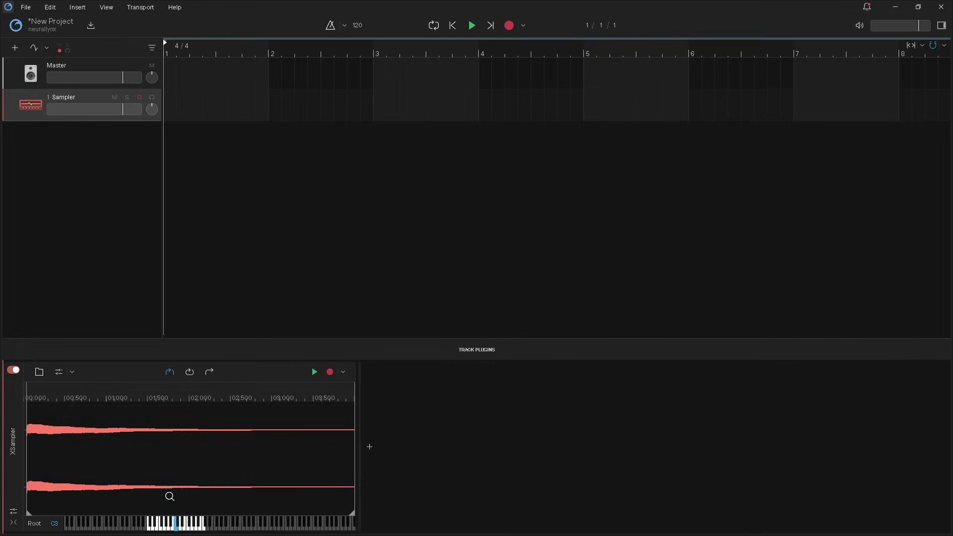
left_click_drag(353, 514, 273, 518)
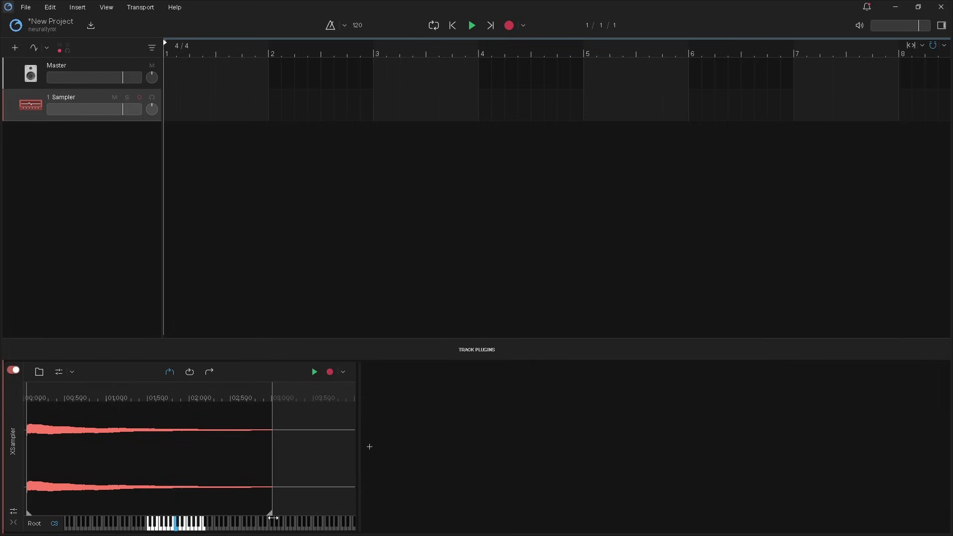
left_click(179, 529)
- Audition the C3 root note in one-shot playback mode and again with loop playback enabled
left_click(208, 372)
left_click(176, 528)
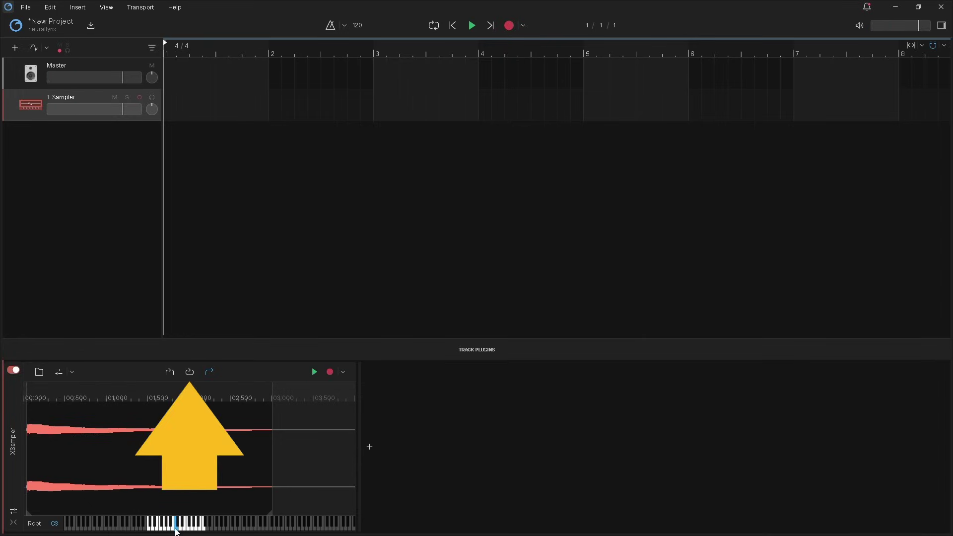
left_click(189, 372)
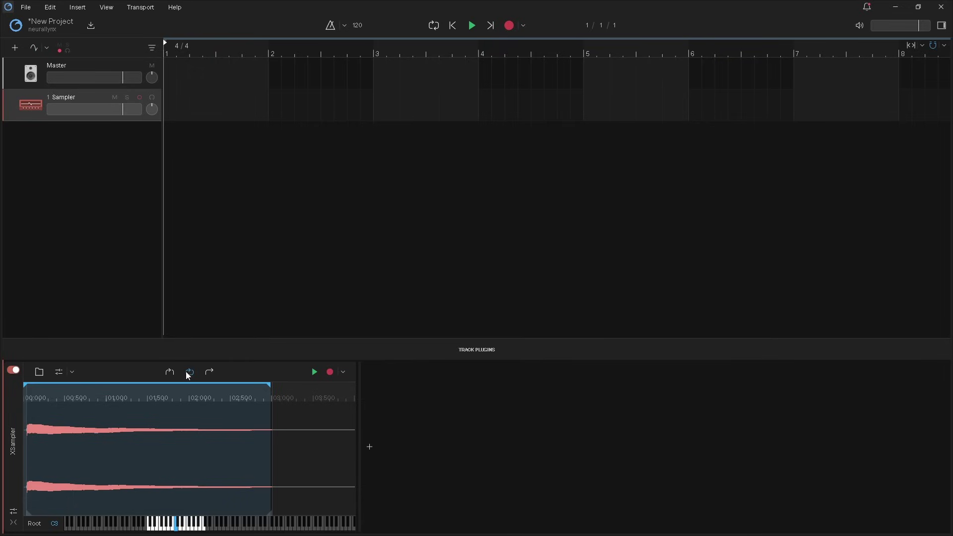
left_click(188, 373)
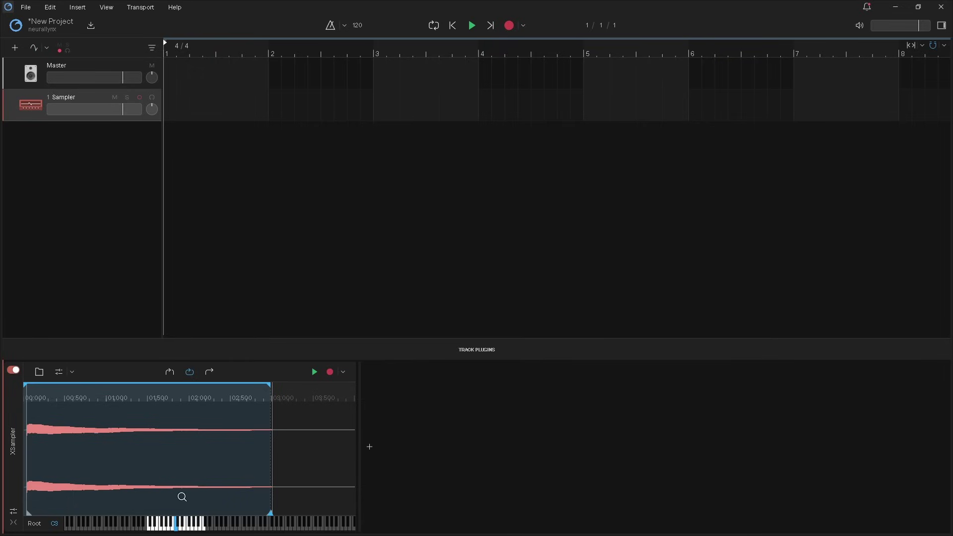
left_click(174, 528)
- Narrow the loop region to run from about 0.4 to 1.4 seconds, auditioning the looped root note
left_click_drag(23, 383, 55, 386)
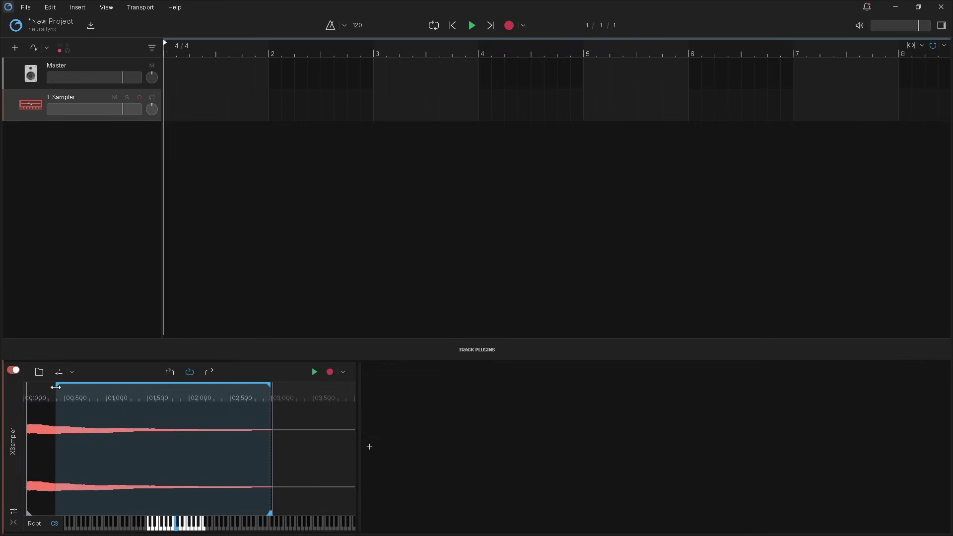
left_click(177, 526)
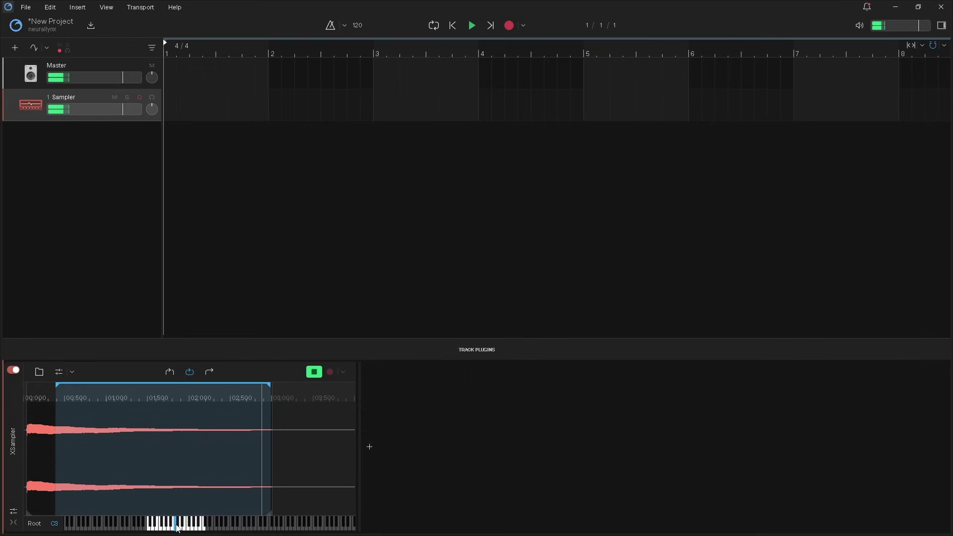
key("space")
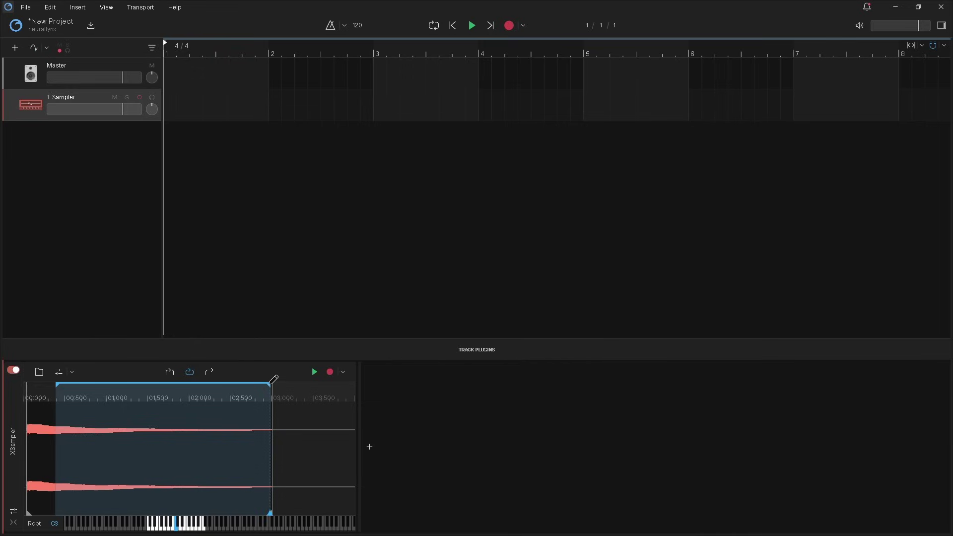
left_click_drag(270, 385, 143, 385)
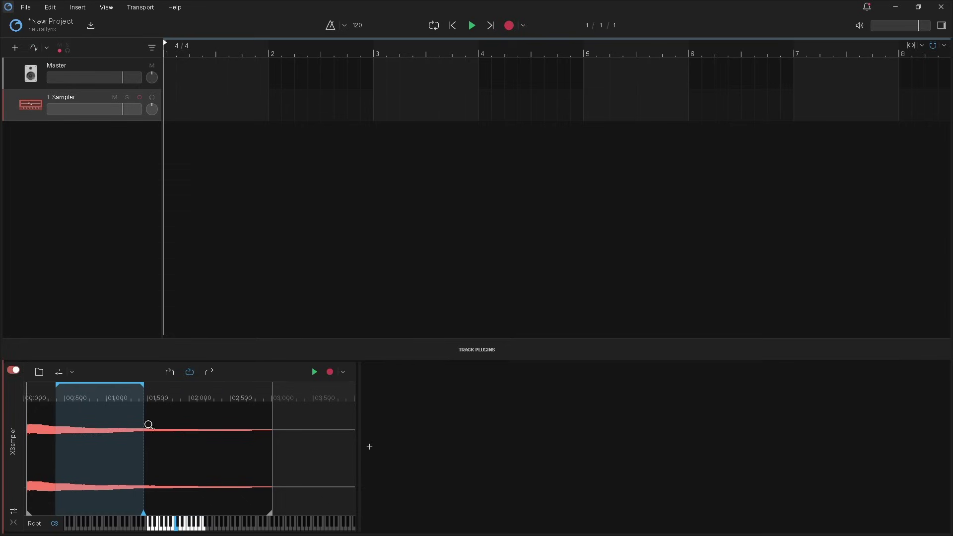
left_click(176, 527)
- Extend the loop region back across the whole trimmed sample, from its start to about 3 seconds
left_click_drag(56, 384, 25, 383)
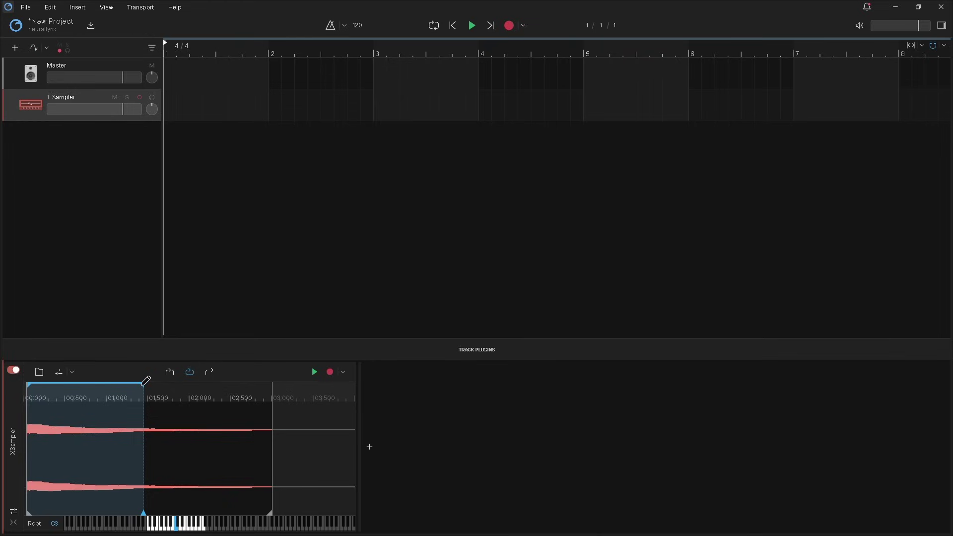
left_click_drag(144, 388, 274, 421)
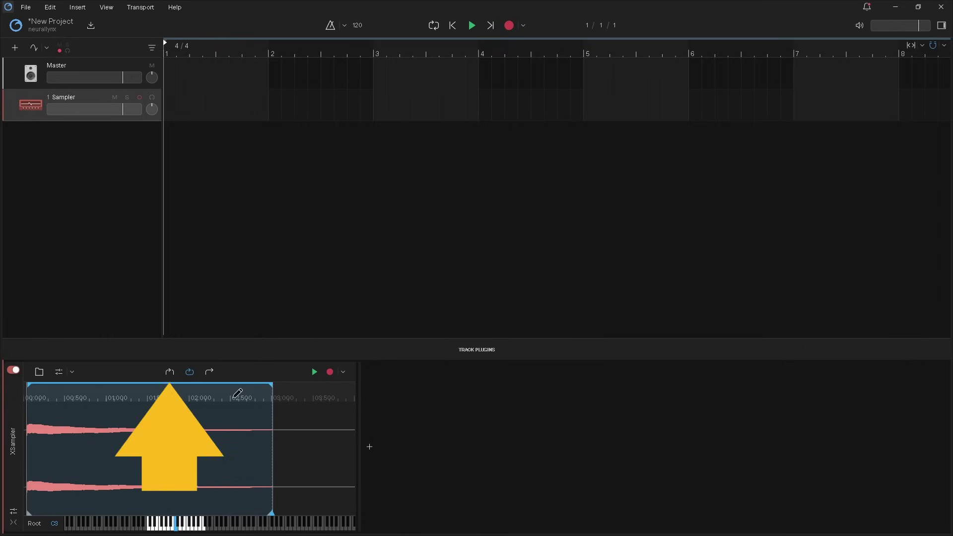
- Return the sampler from looping to its initial playback mode and audition the C3 root note repeatedly
left_click(169, 373)
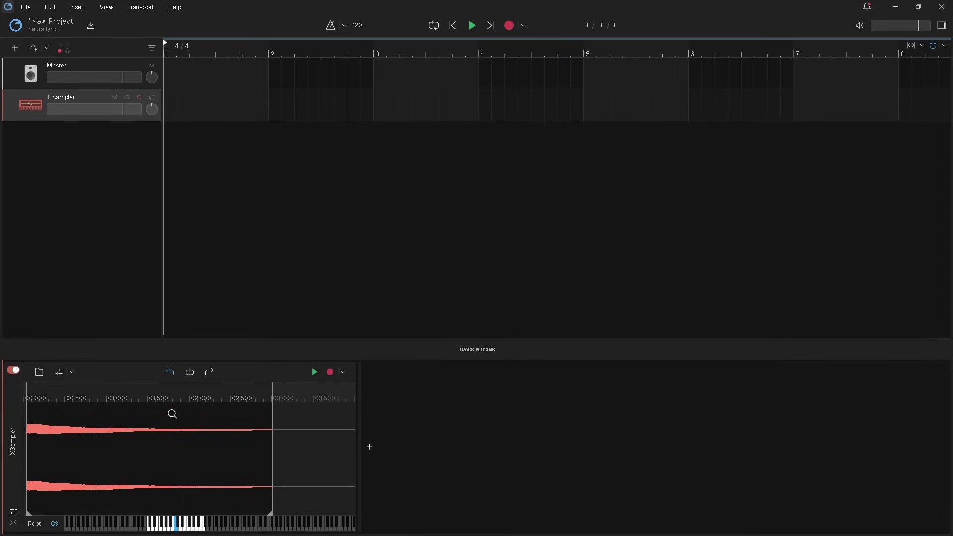
left_click(175, 526)
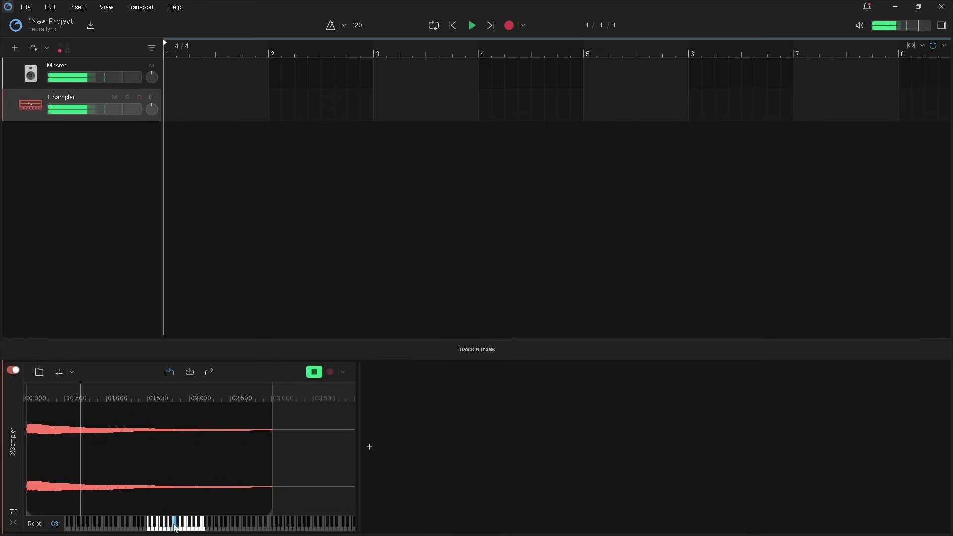
left_click(175, 526)
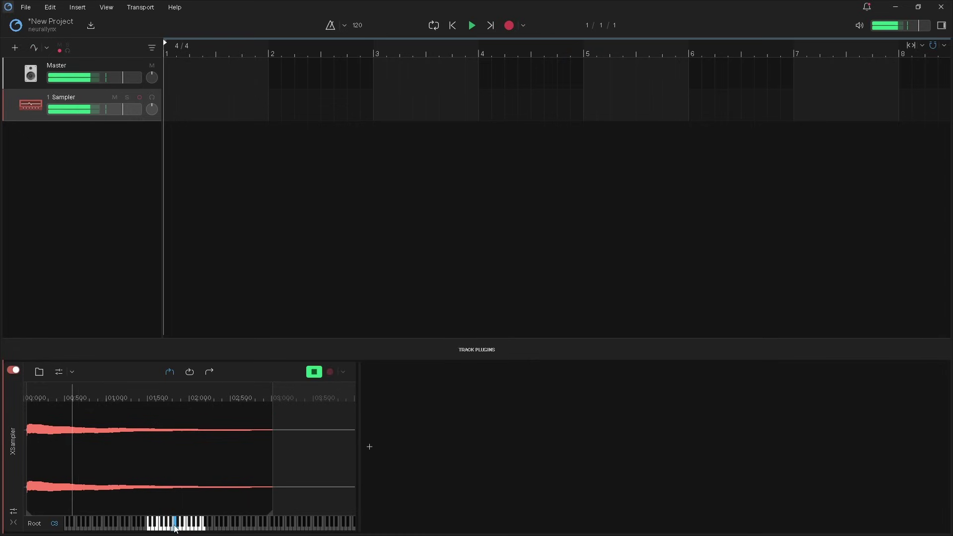
left_click(175, 527)
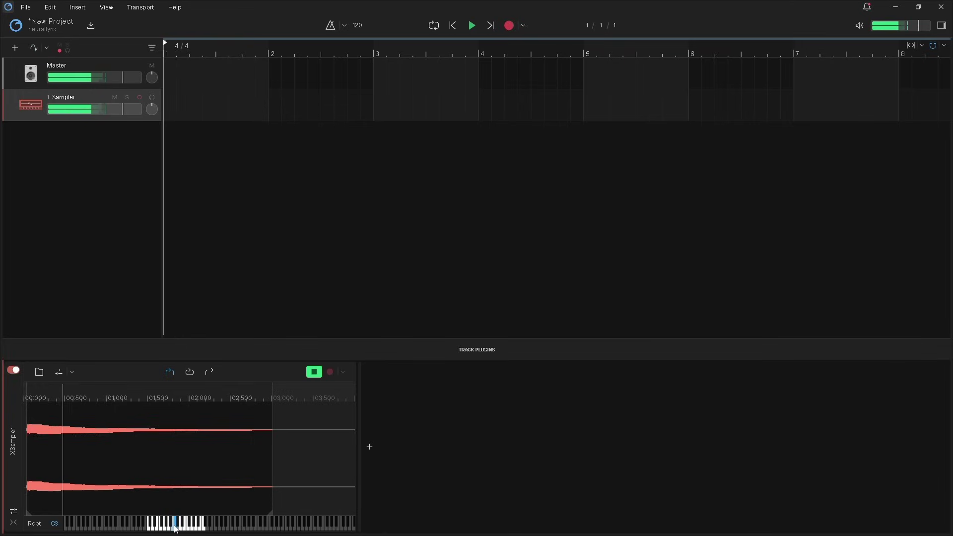
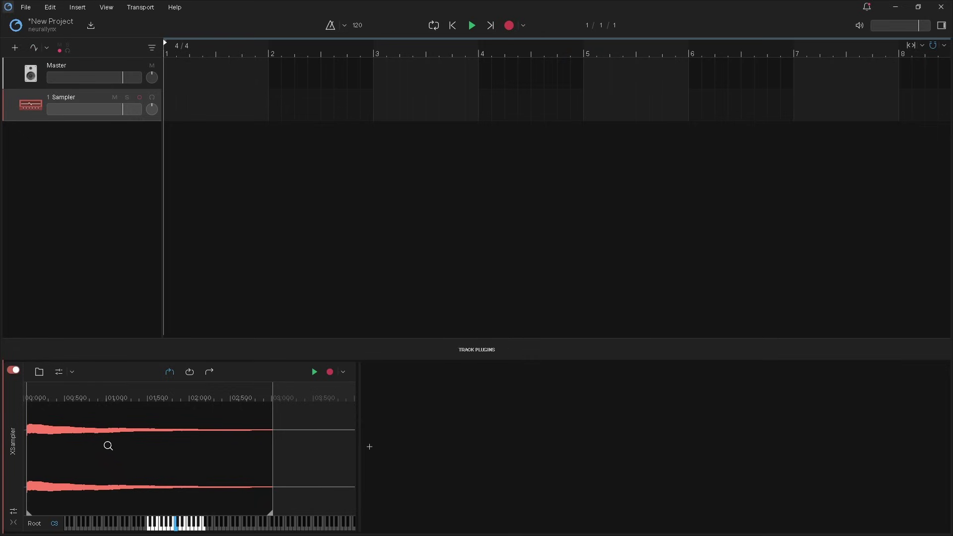
- Try a longer Attack in the sampler's amp envelope and audition the root note
left_click(61, 374)
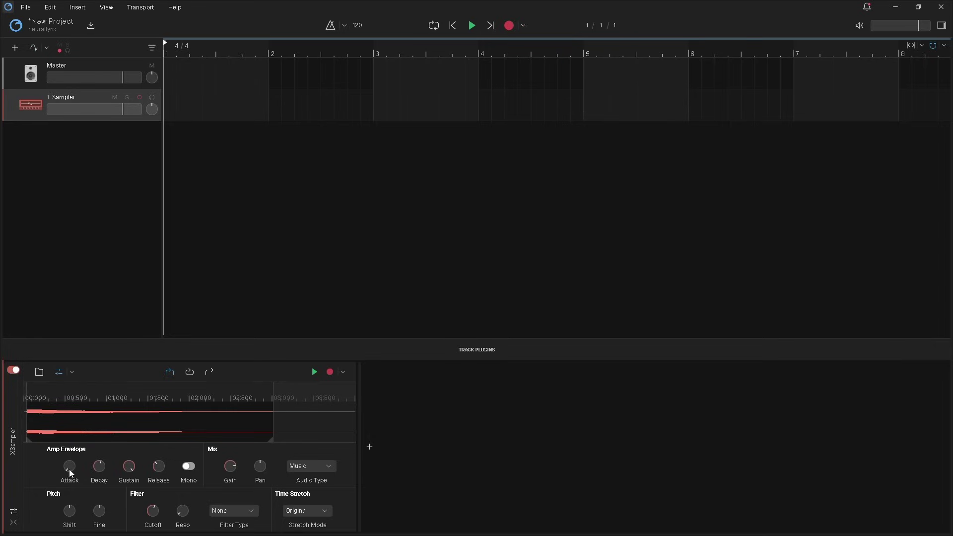
left_click_drag(69, 473, 70, 454)
left_click(59, 372)
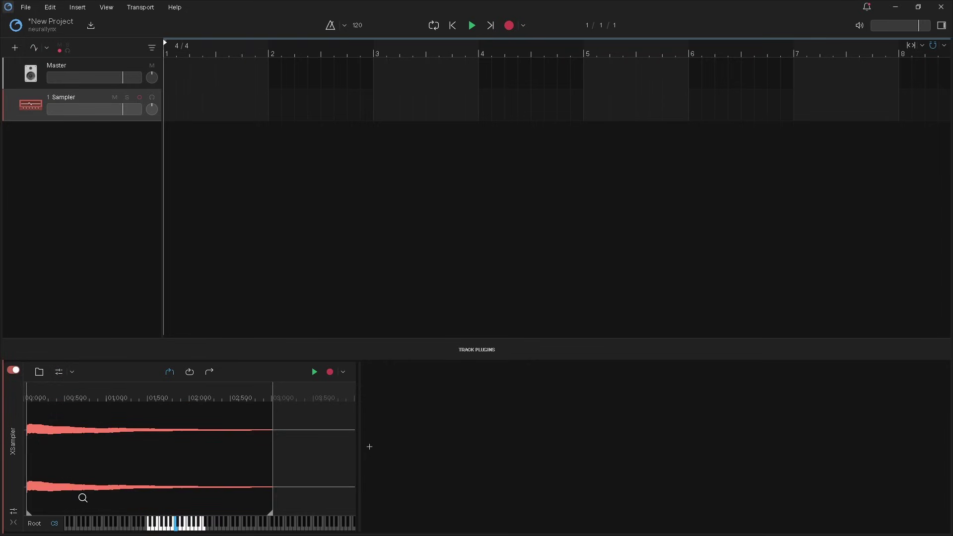
left_click(175, 528)
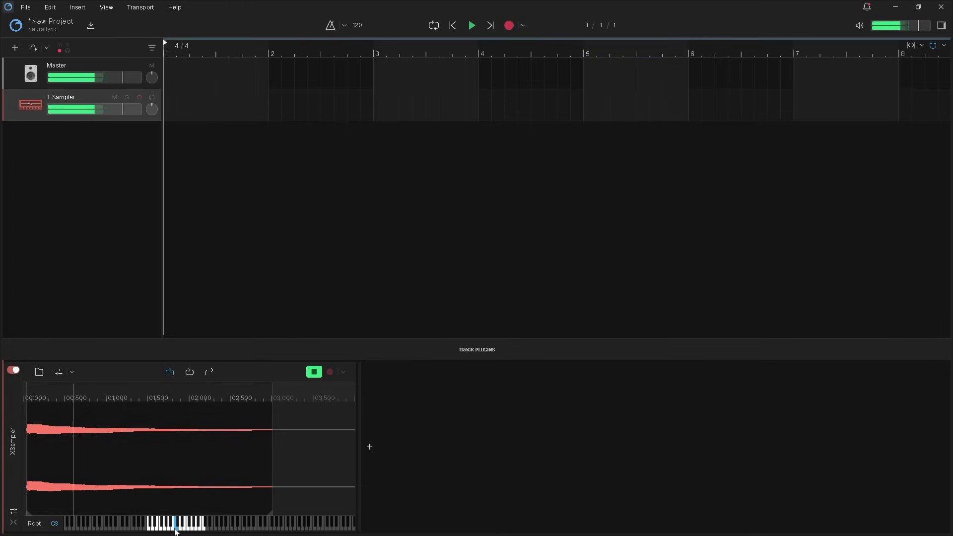
left_click(175, 527)
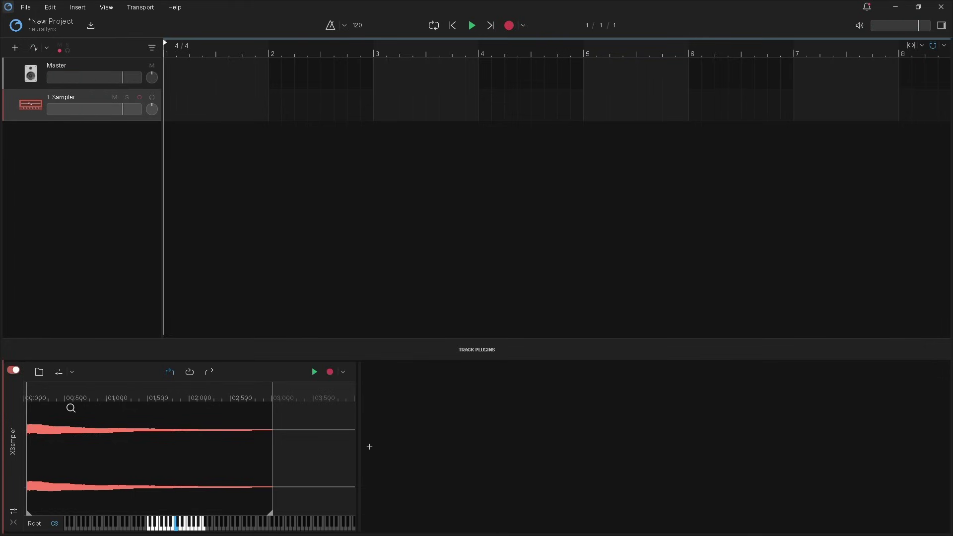
- Turn the amp envelope's Sustain and Release down to minimum and set Decay to a mid-range amount
left_click(58, 375)
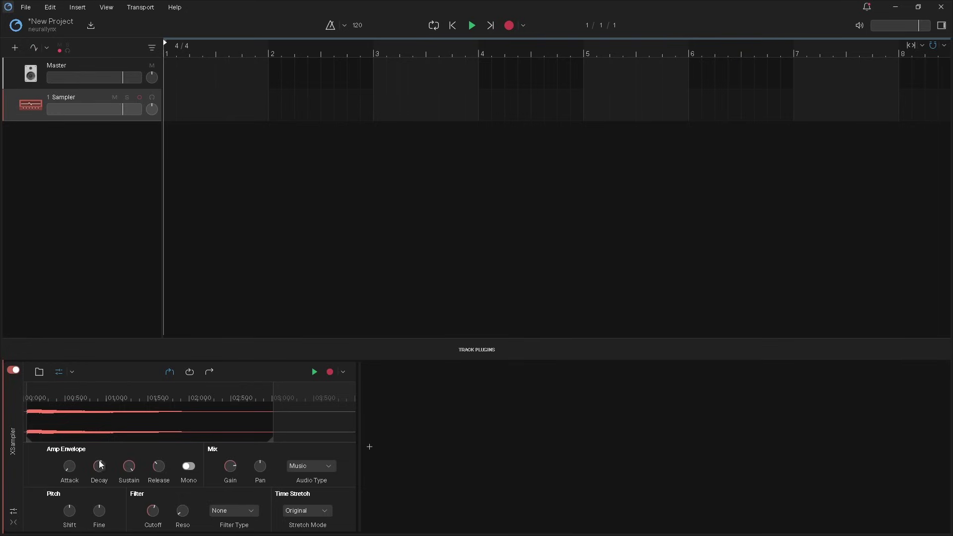
left_click_drag(99, 465, 99, 499)
left_click_drag(128, 467, 128, 501)
mouse_move(159, 466)
left_mouse_down()
mouse_move(159, 476)
mouse_move(159, 465)
left_mouse_up()
left_click_drag(100, 468, 100, 422)
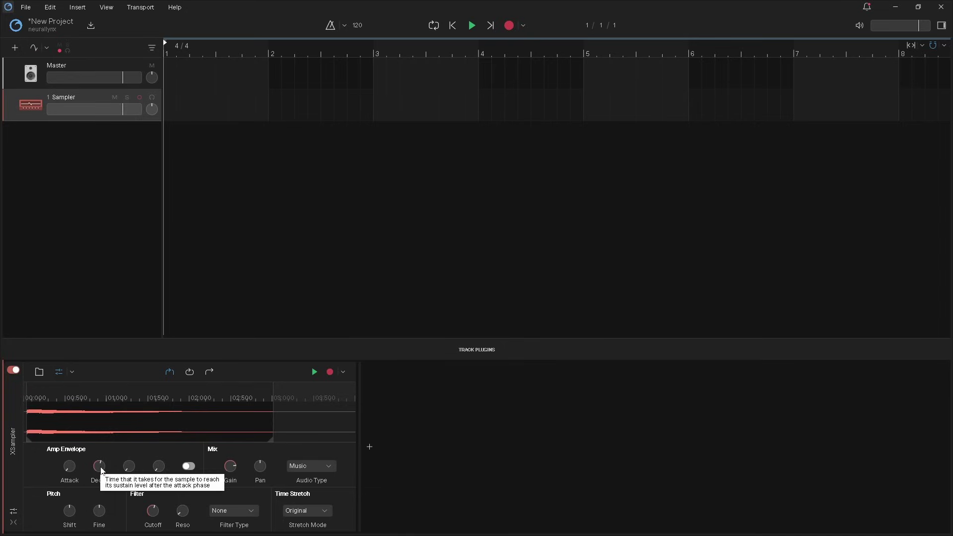
left_click(59, 373)
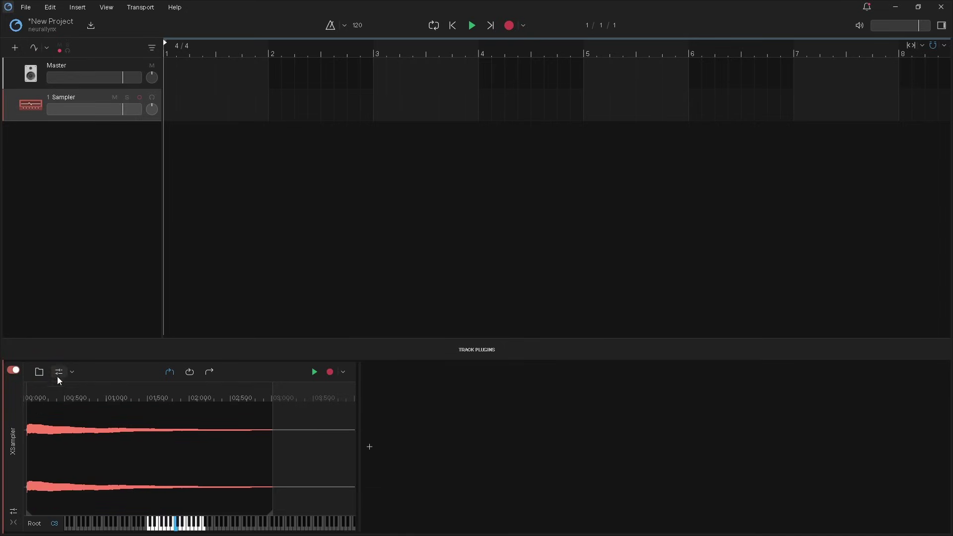
- Audition the reshaped envelope on the C3 root note and the keys just below it
left_click(177, 530)
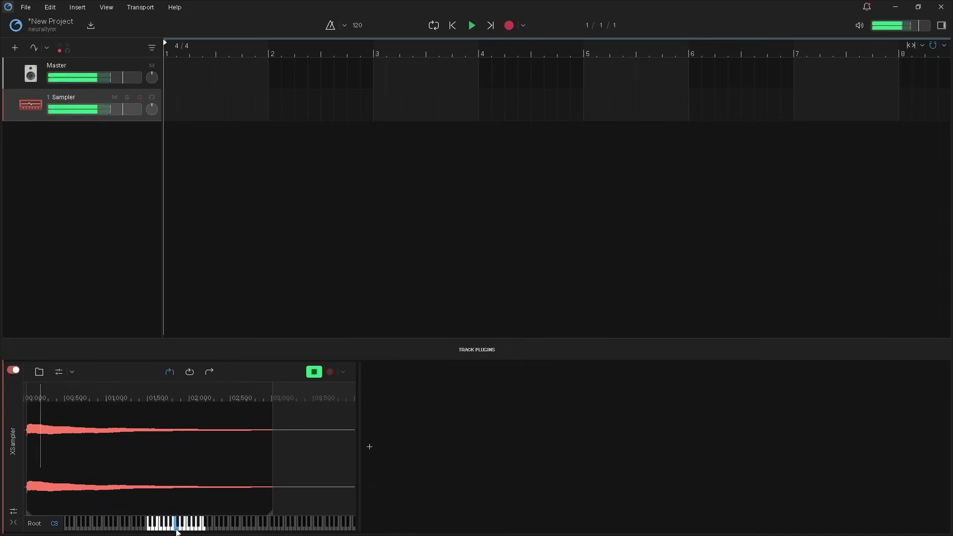
left_click(172, 529)
left_click(169, 529)
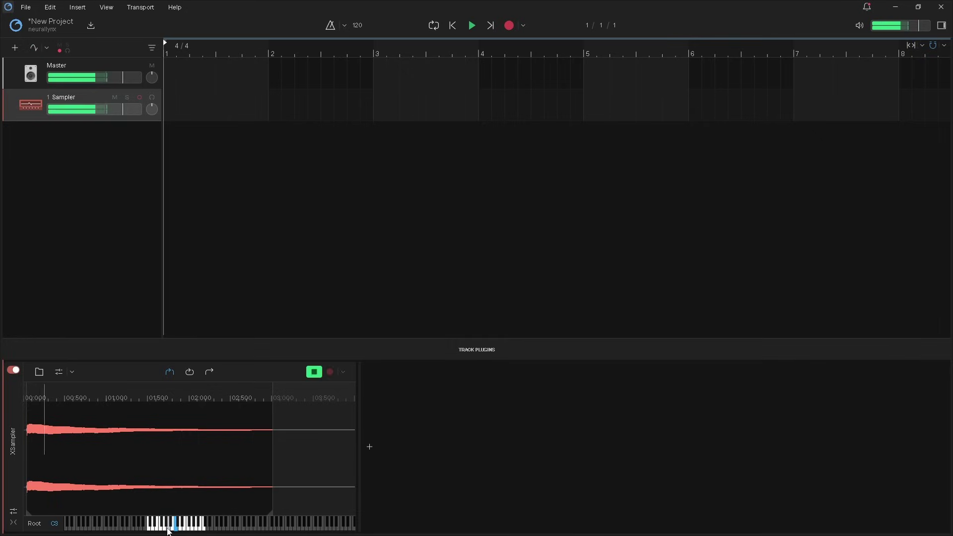
left_click(168, 530)
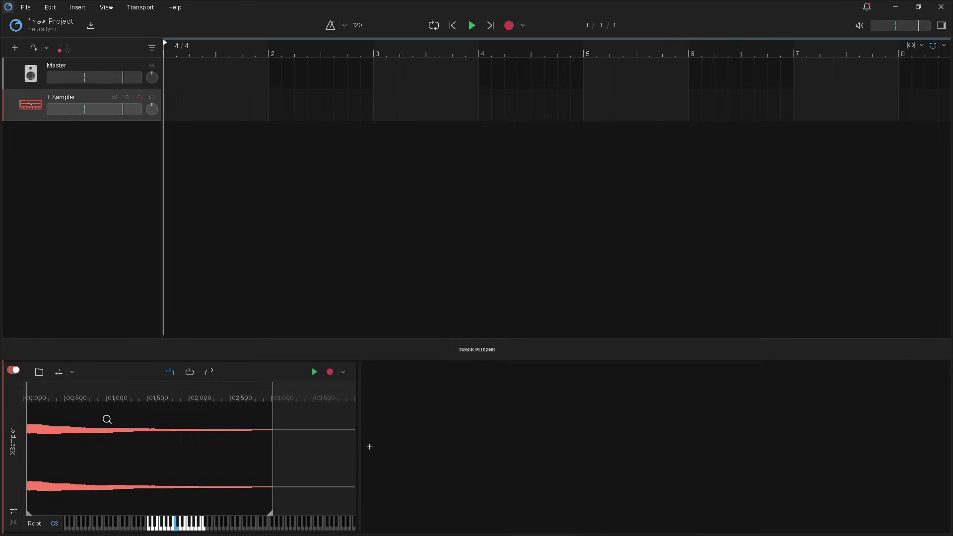
- Reset the amp envelope's Sustain to its default level and return to the sampler's keyboard view
left_click(59, 372)
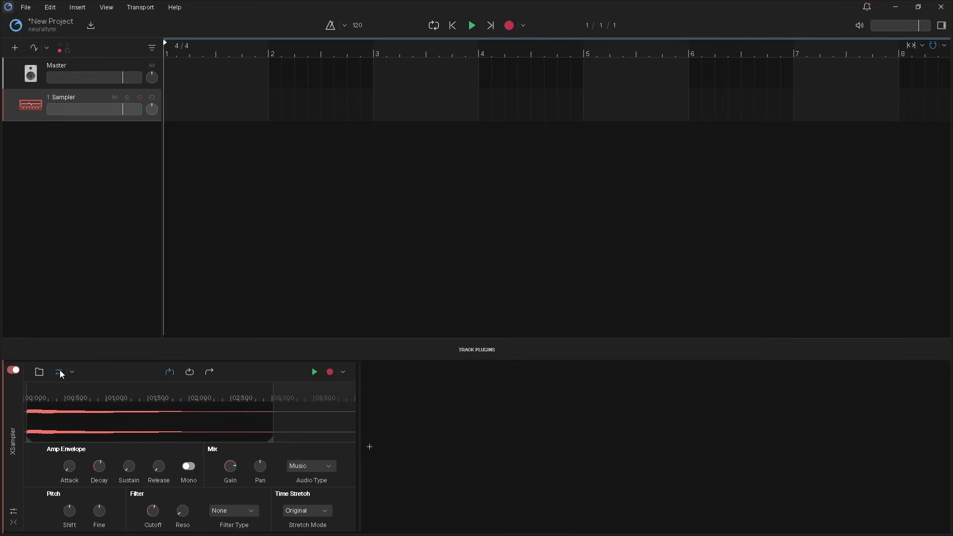
double_click(132, 469)
left_click(60, 372)
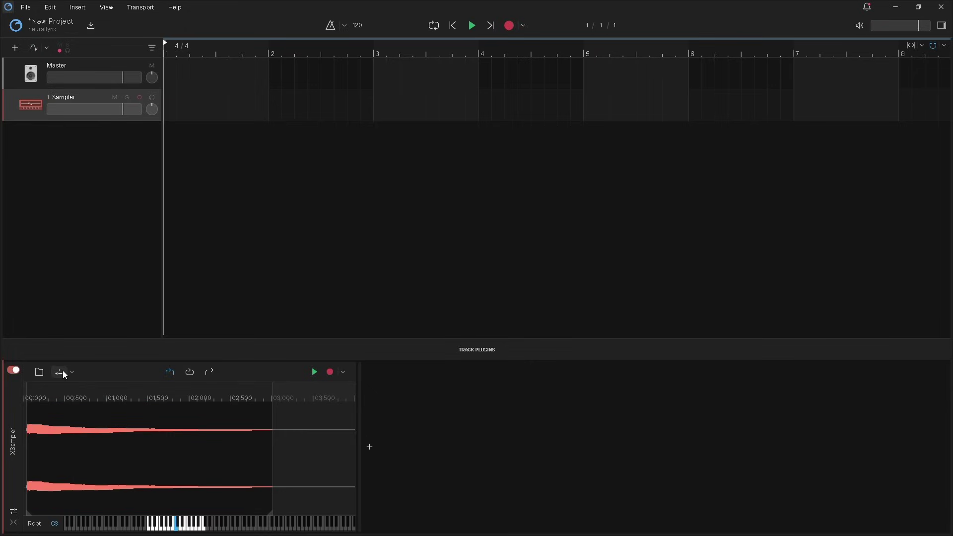
- Audition the sampler's C3 root note twice with the amp envelope's Sustain at its default level
left_click(177, 526)
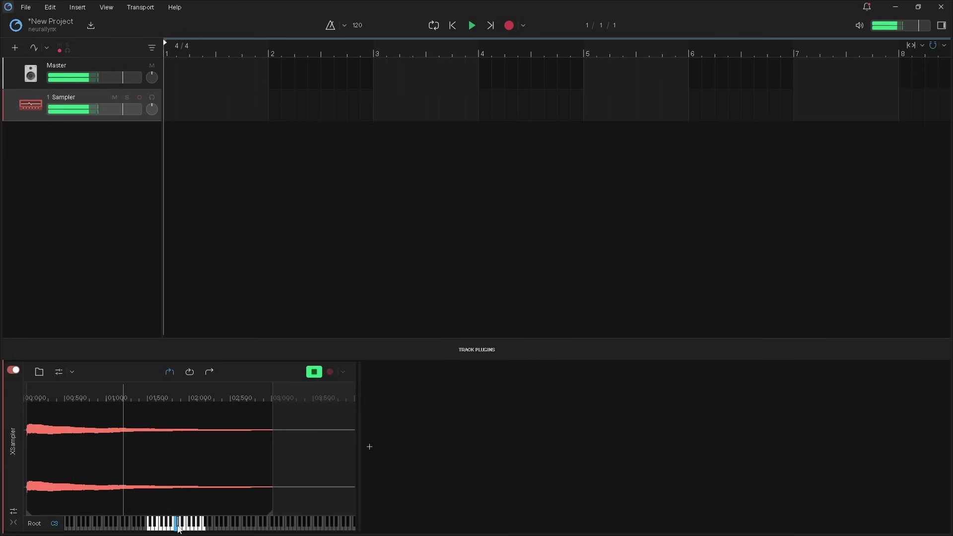
left_click(177, 526)
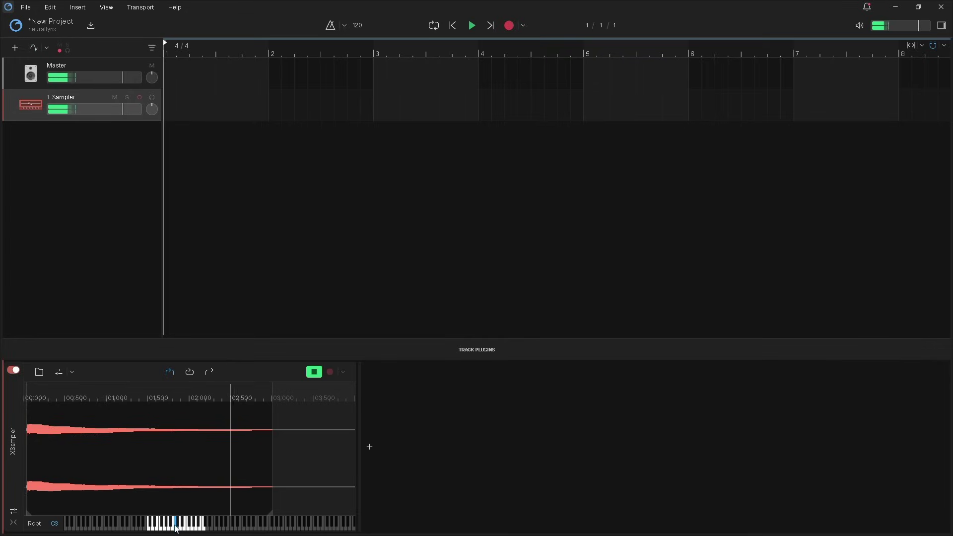
- Lower the amp envelope's Sustain to a fairly low level and audition the C3 root note on the sampler's keyboard
left_click(58, 373)
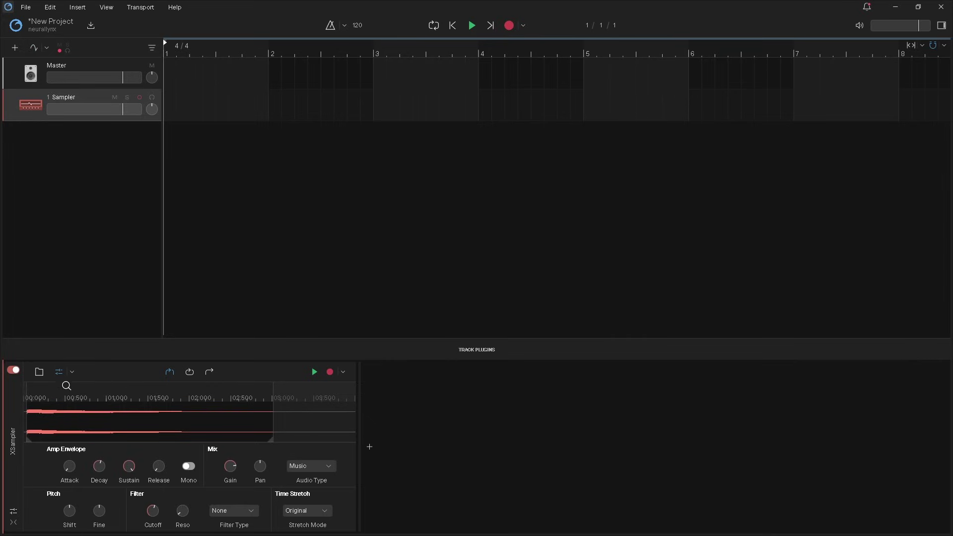
left_click_drag(129, 471, 129, 504)
left_click(59, 372)
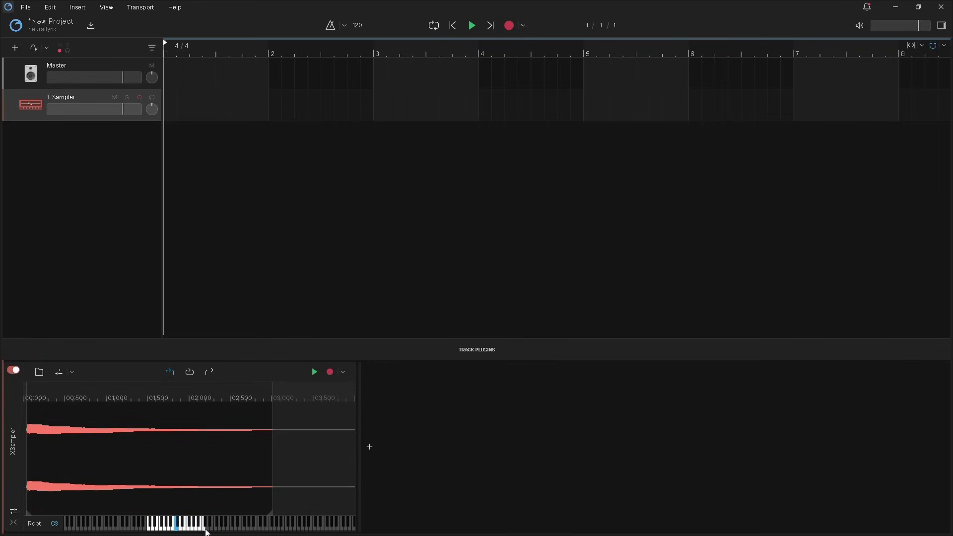
left_click(173, 529)
left_click(174, 529)
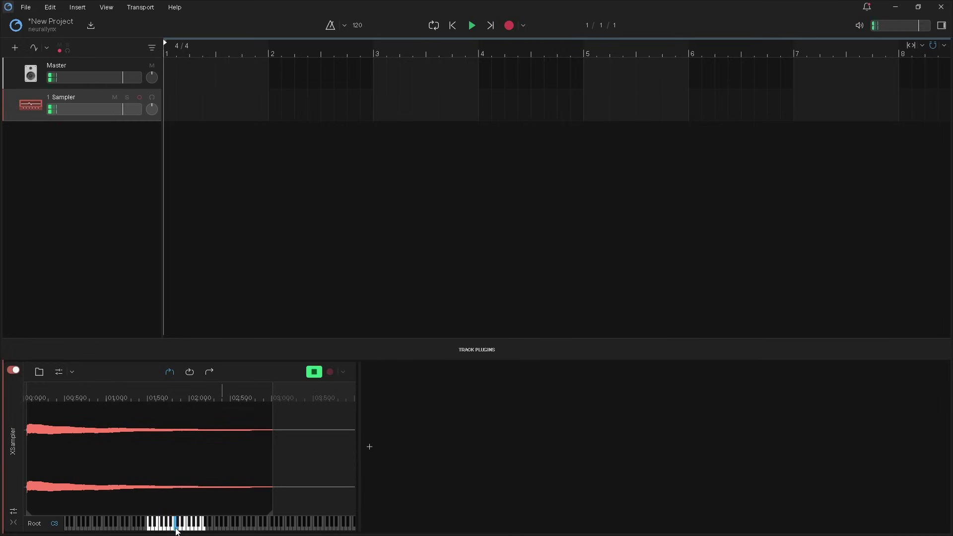
- Raise the amp envelope's Release from minimum to a mid-range amount in the sampler's parameter view
left_click(61, 373)
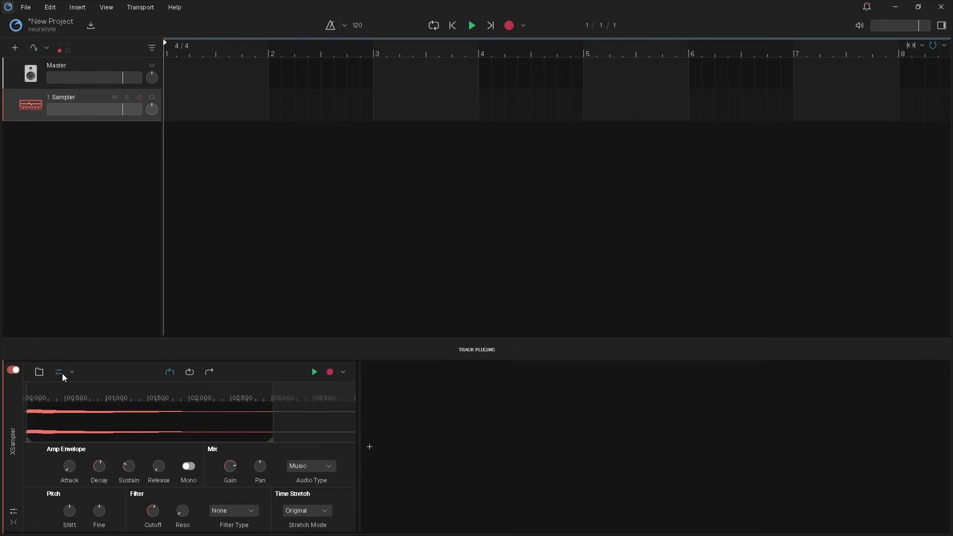
mouse_move(161, 468)
left_mouse_down()
mouse_move(161, 433)
mouse_move(161, 454)
left_mouse_up()
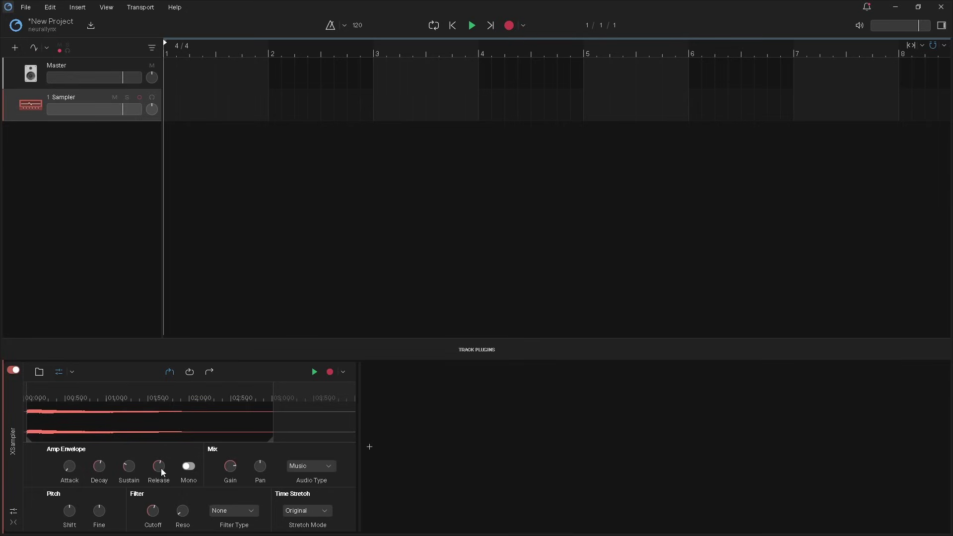